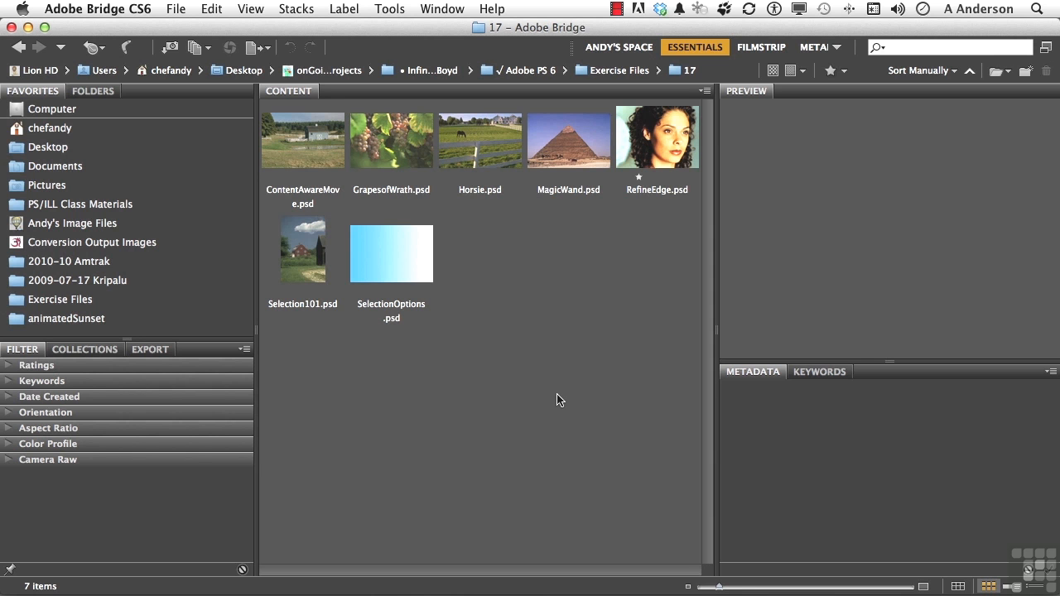
- Open RefineEdge.psd and MagicWand.psd in Photoshop, and check the flag layer beneath the pretty woman layer
left_click(665, 149)
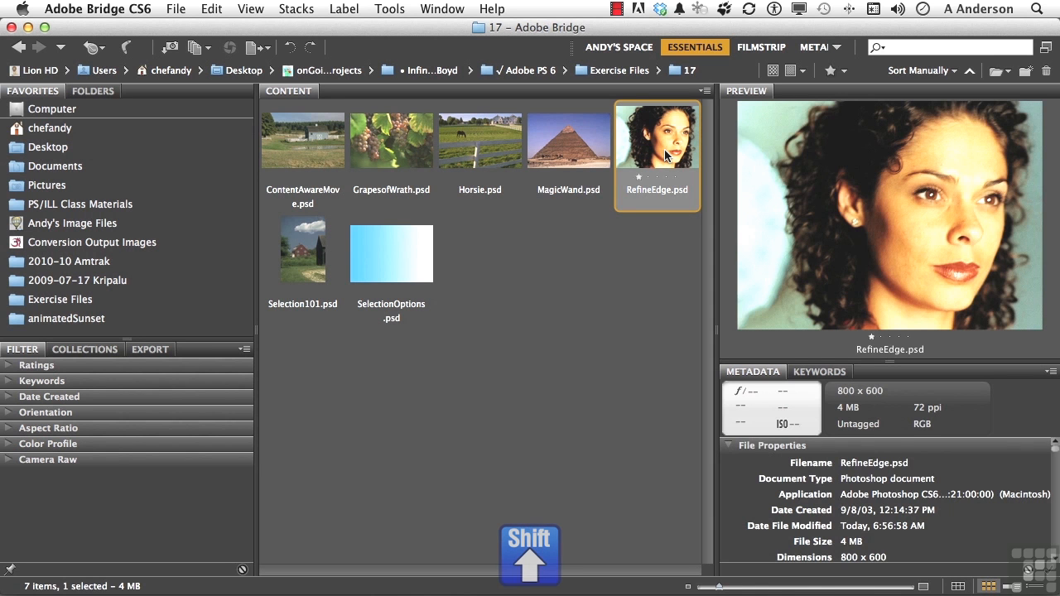
left_click(564, 156, "shift")
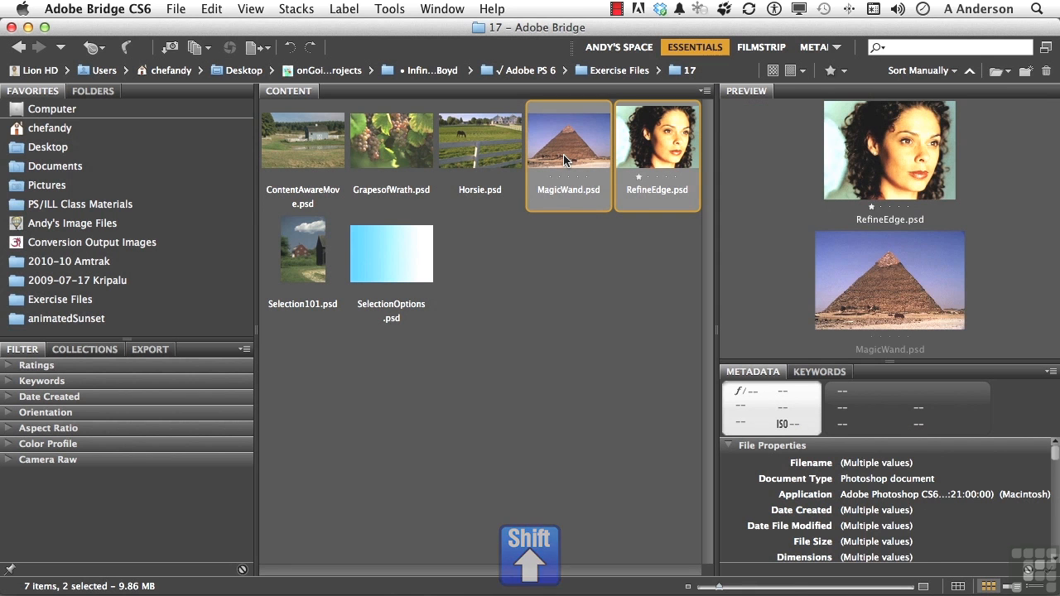
double_click(564, 156)
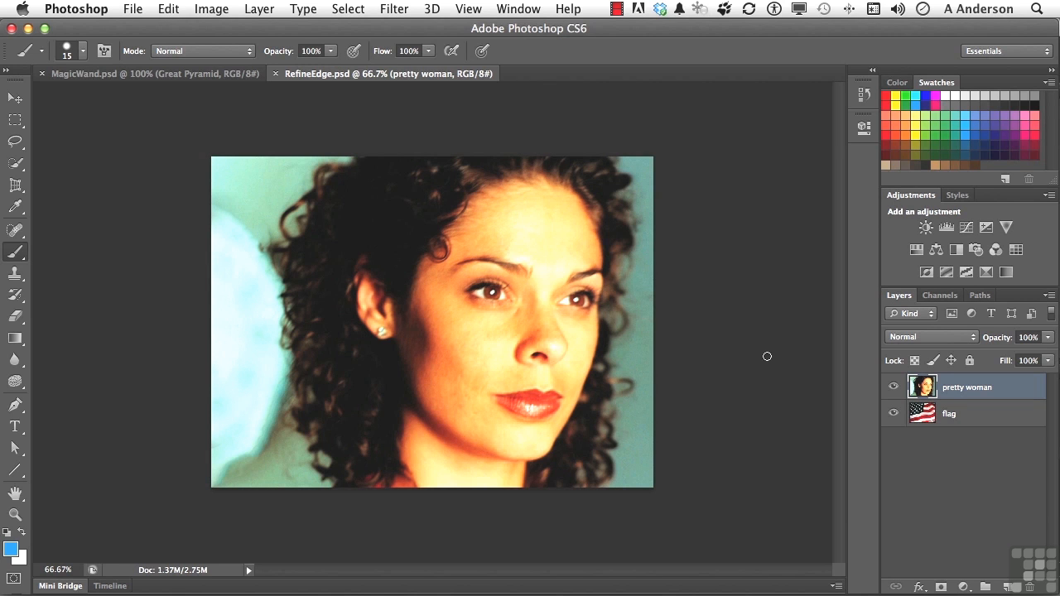
left_click(894, 388)
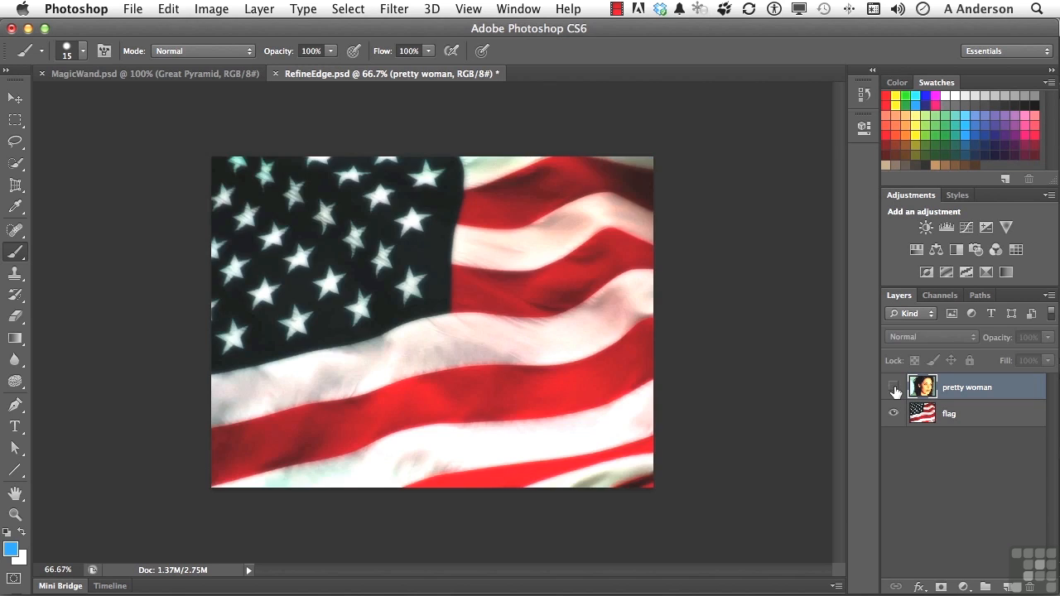
left_click(894, 388)
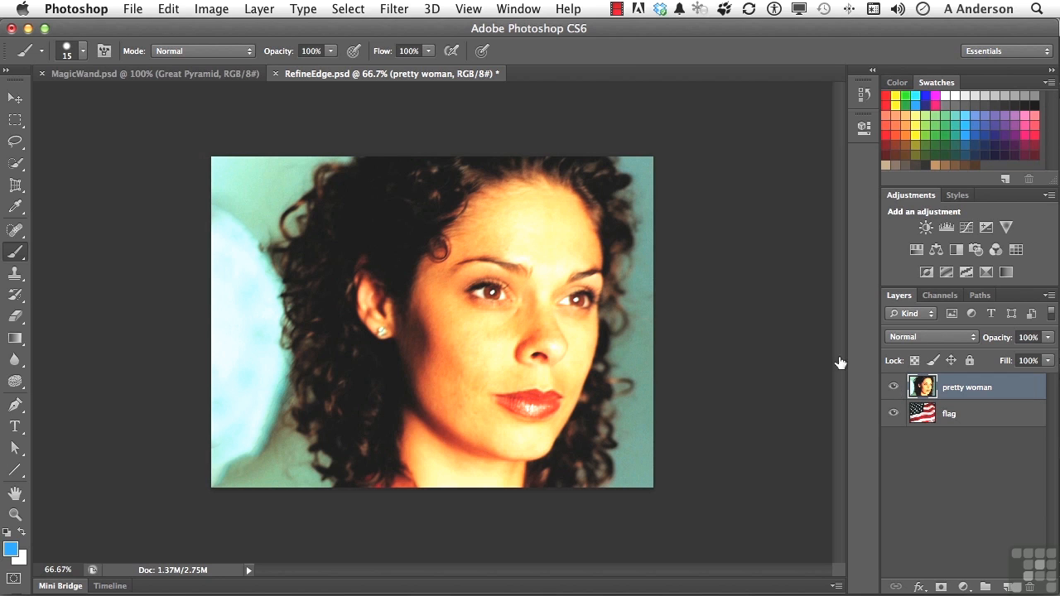
- Select the light background left of the woman's hair using the Magic Wand with a tolerance of 45
mouse_move(15, 163)
left_mouse_down()
mouse_move(73, 166)
mouse_move(80, 180)
left_mouse_up()
left_click(363, 50)
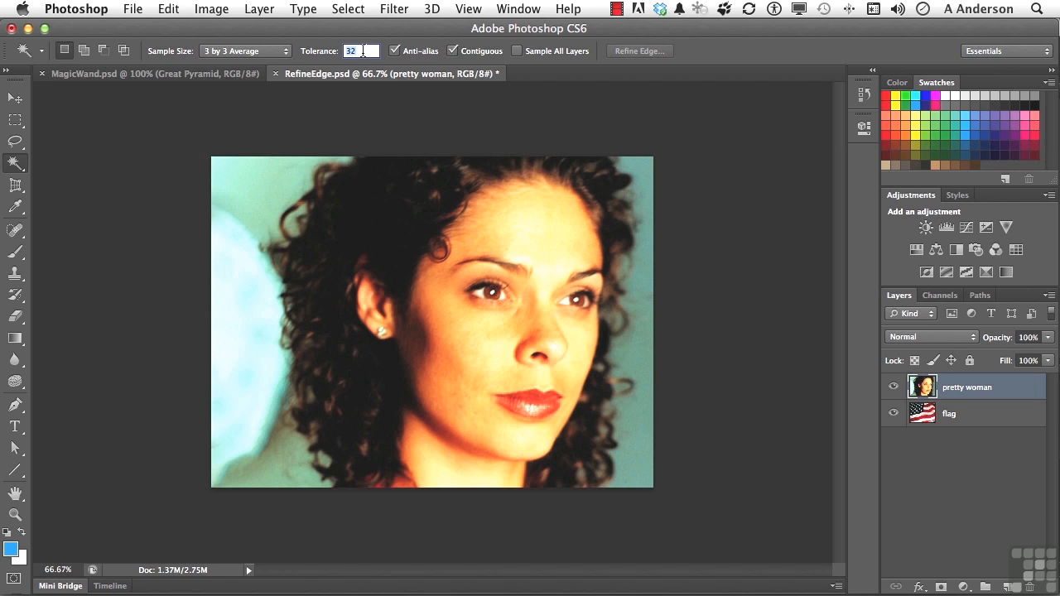
type("45")
left_click(247, 189)
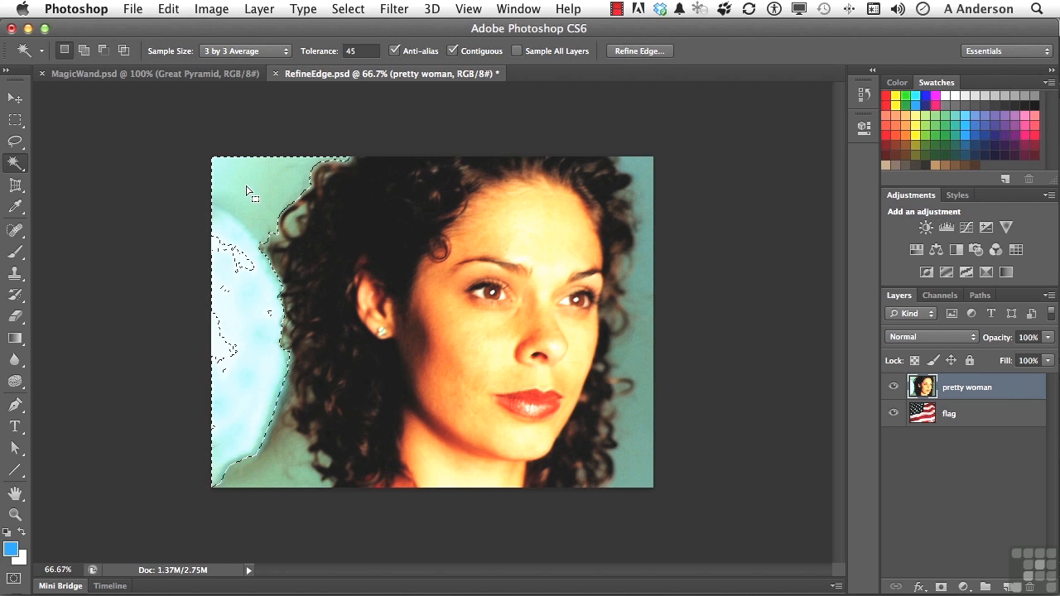
- Add the remaining background areas on both sides of the hair to the selection, and invert it to select the woman
key("shift")
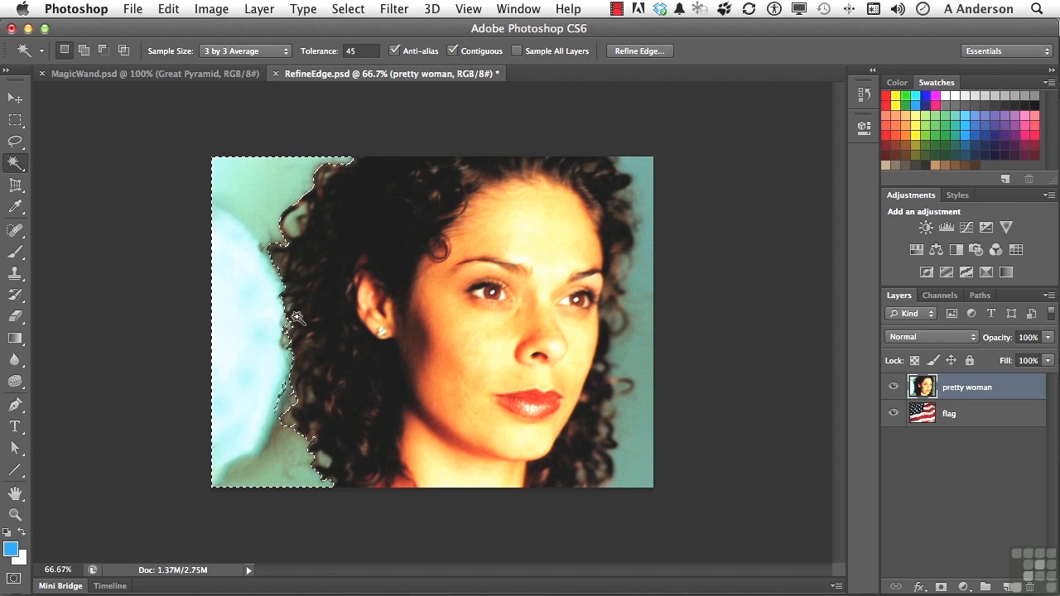
left_click(292, 227, "shift")
key("shift")
key("shift")
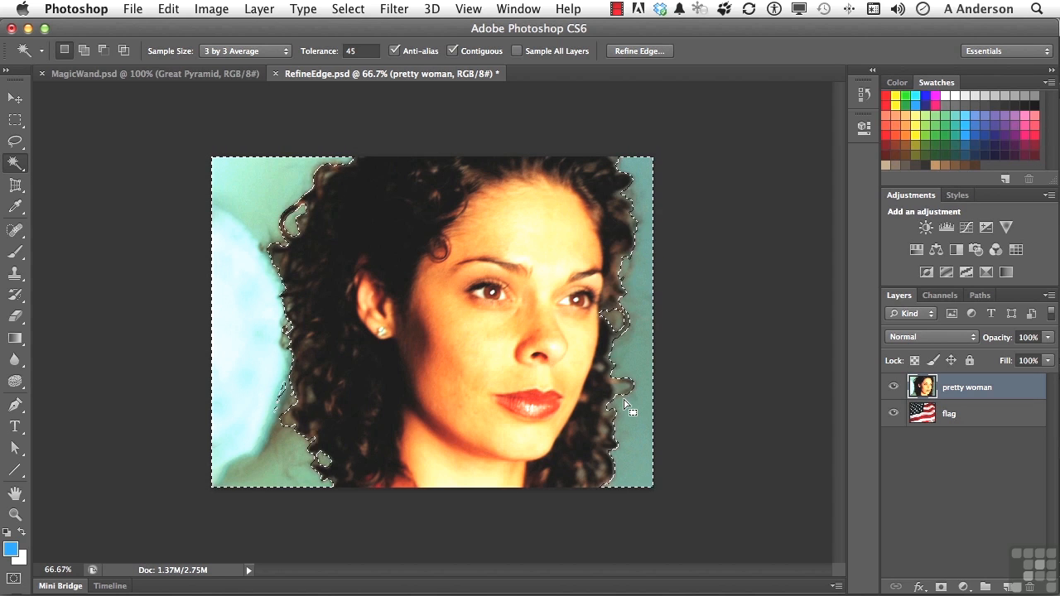
left_click(283, 396, "shift")
left_click(347, 9)
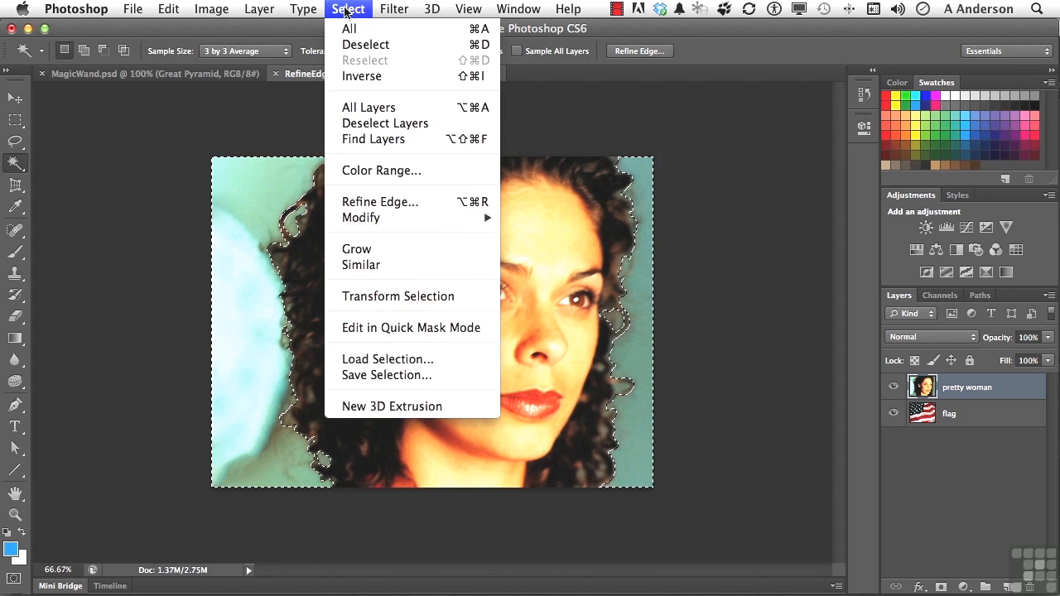
left_click(364, 76)
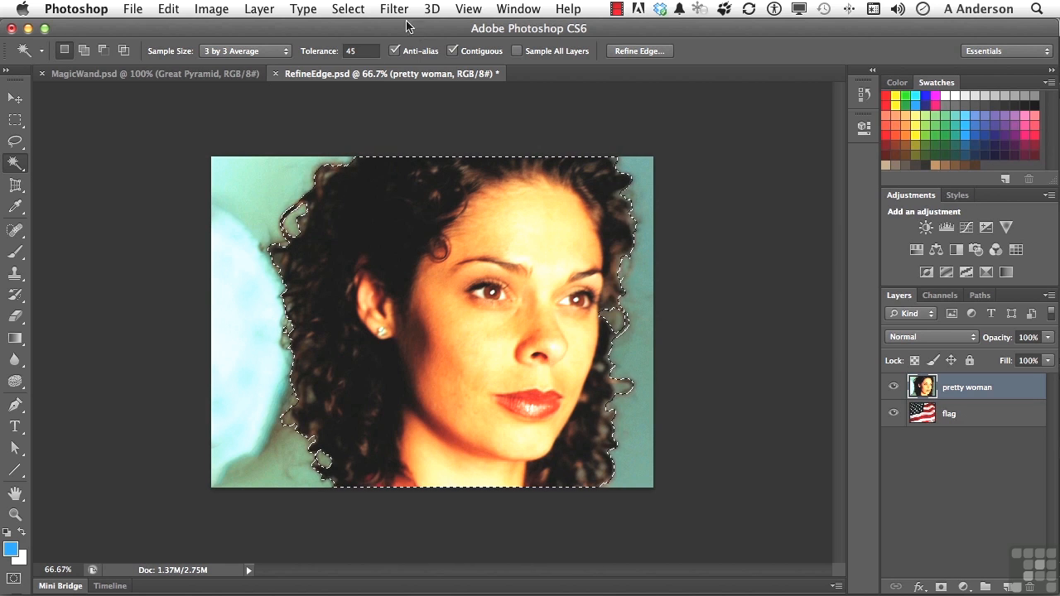
- Start Refine Edge on the woman's selection and place its dialog beside the image
left_click(344, 10)
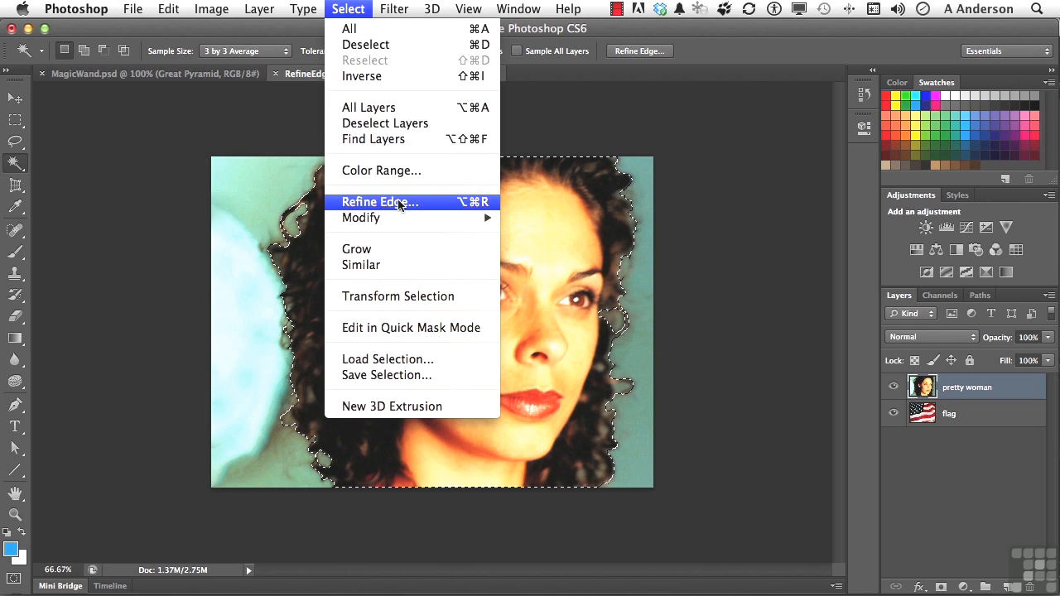
left_click(695, 55)
left_click(651, 51)
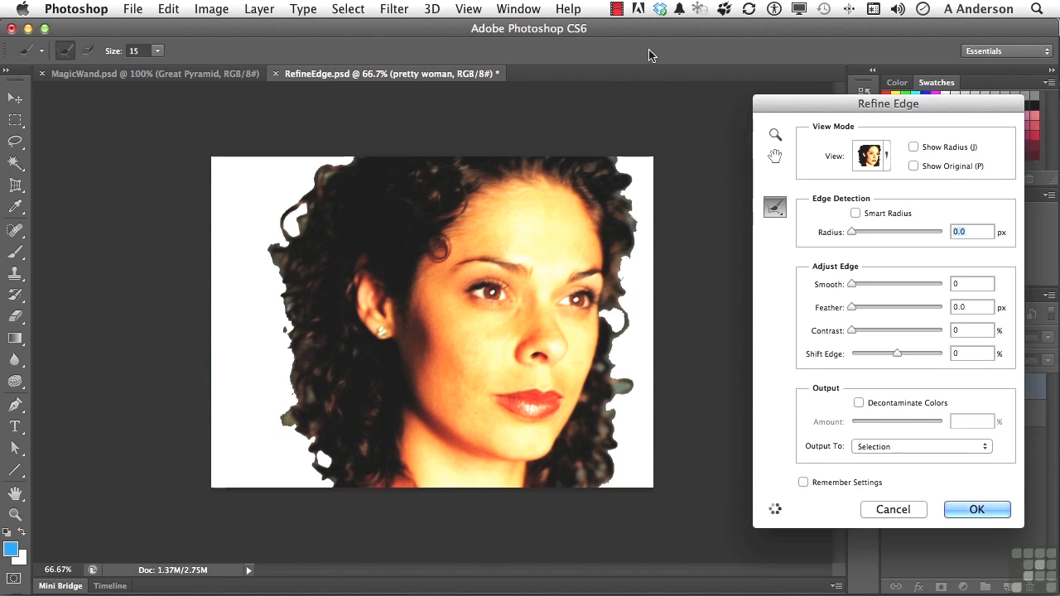
left_click_drag(824, 108, 752, 98)
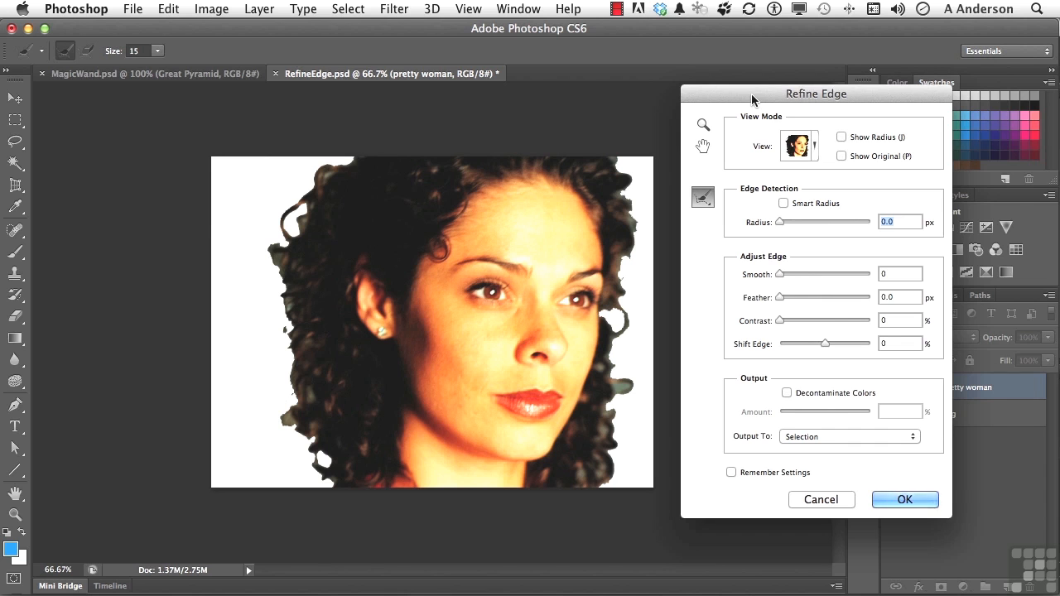
- Try Smart Radius edge detection at 20.8 px and 35.8 px, and reset the radius to 0 with Smart Radius off
left_click(785, 203)
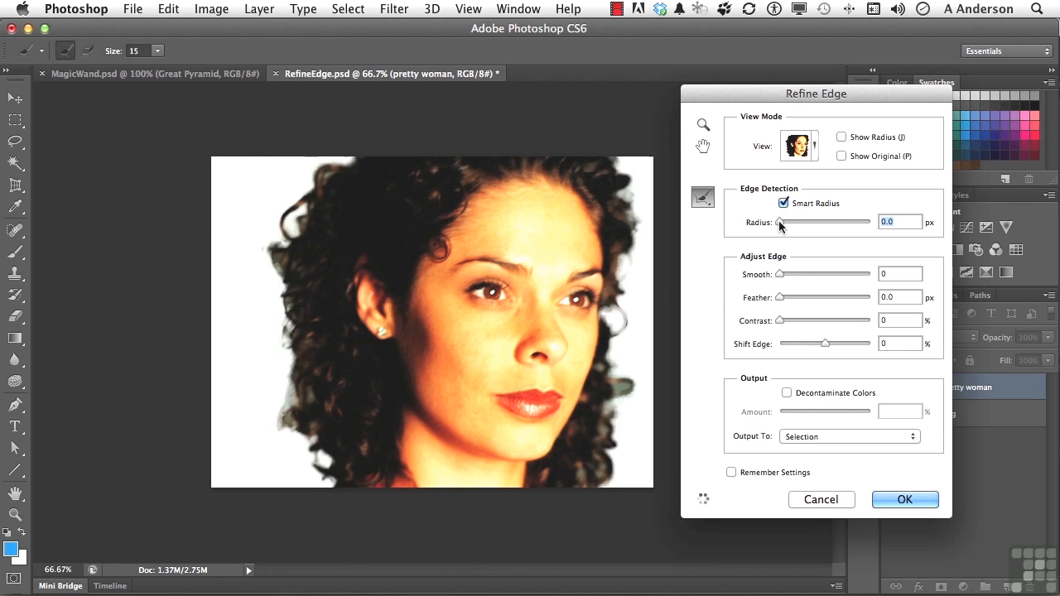
left_click_drag(779, 223, 822, 222)
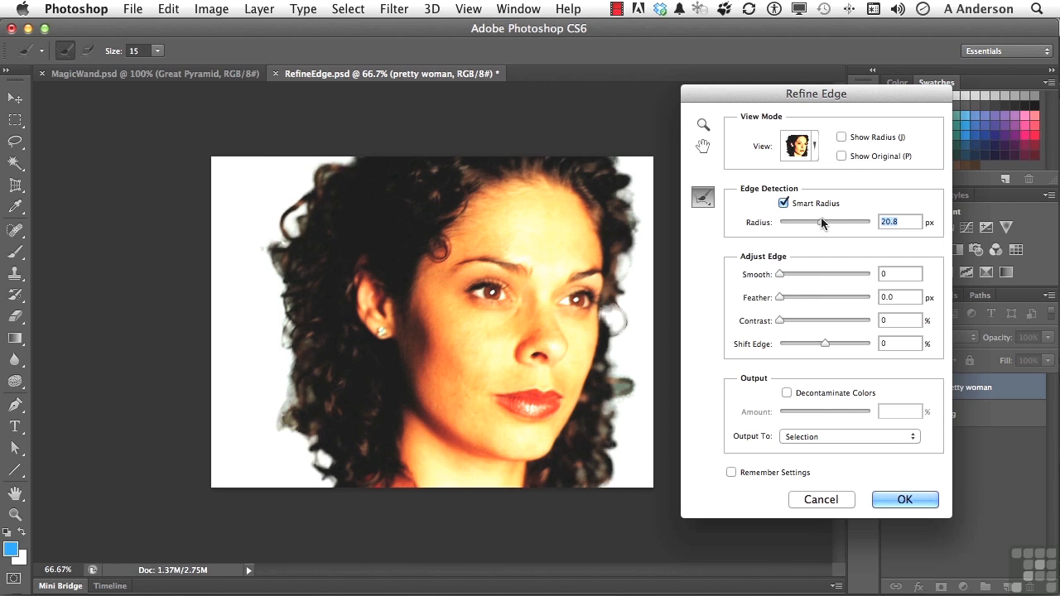
left_click_drag(821, 221, 828, 221)
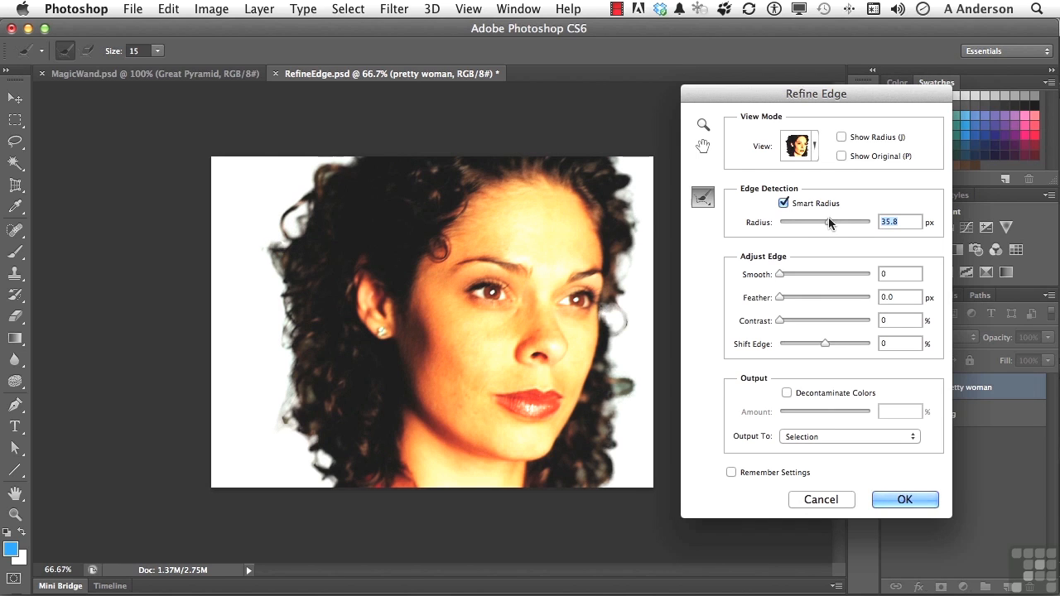
left_click_drag(828, 217, 767, 231)
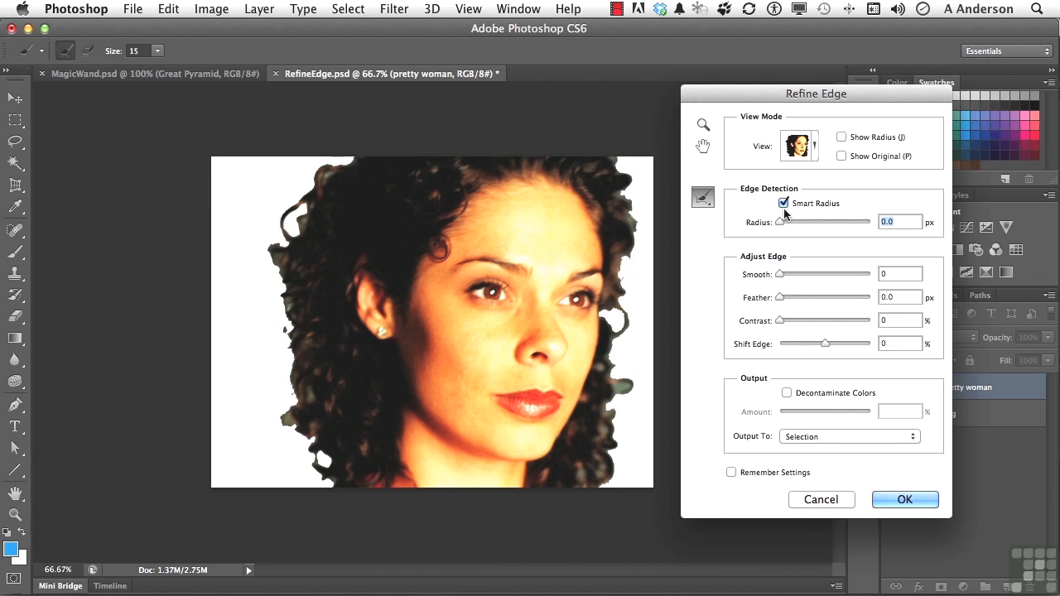
left_click(784, 203)
- Refine the hair edges along both sides of the head with the Refine Radius brush at size 40
key("bracketright")
key("bracketright")
key("bracketright")
key("bracketright")
key("bracketright")
mouse_move(286, 230)
left_mouse_down()
mouse_move(284, 212)
mouse_move(296, 211)
mouse_move(293, 236)
mouse_move(315, 186)
mouse_move(351, 157)
mouse_move(326, 174)
left_mouse_up()
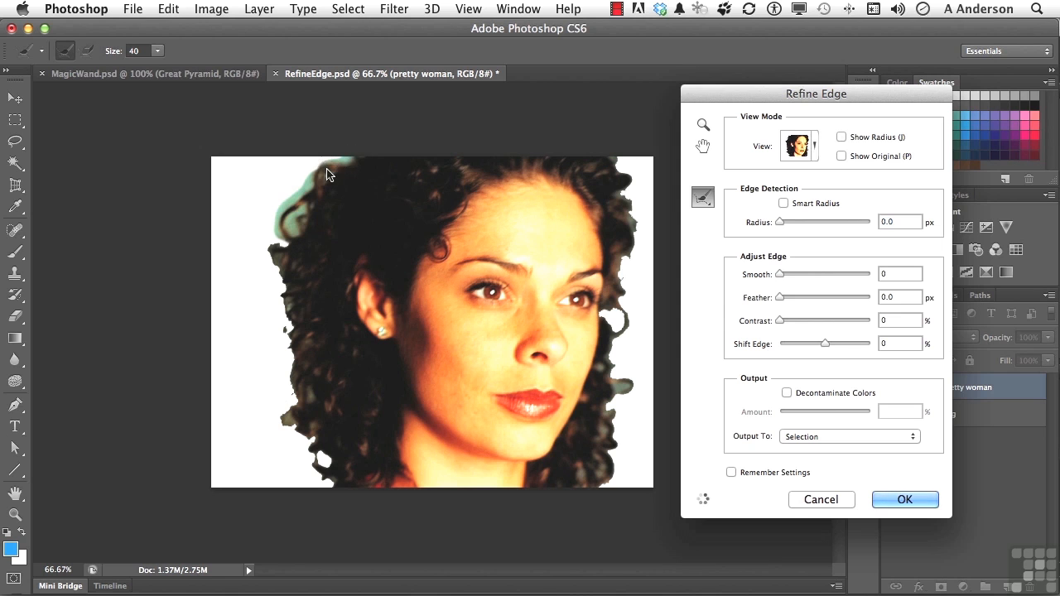
mouse_move(279, 241)
left_mouse_down()
mouse_move(285, 282)
mouse_move(277, 270)
mouse_move(294, 363)
mouse_move(279, 412)
mouse_move(318, 441)
mouse_move(309, 449)
mouse_move(324, 458)
mouse_move(327, 492)
left_mouse_up()
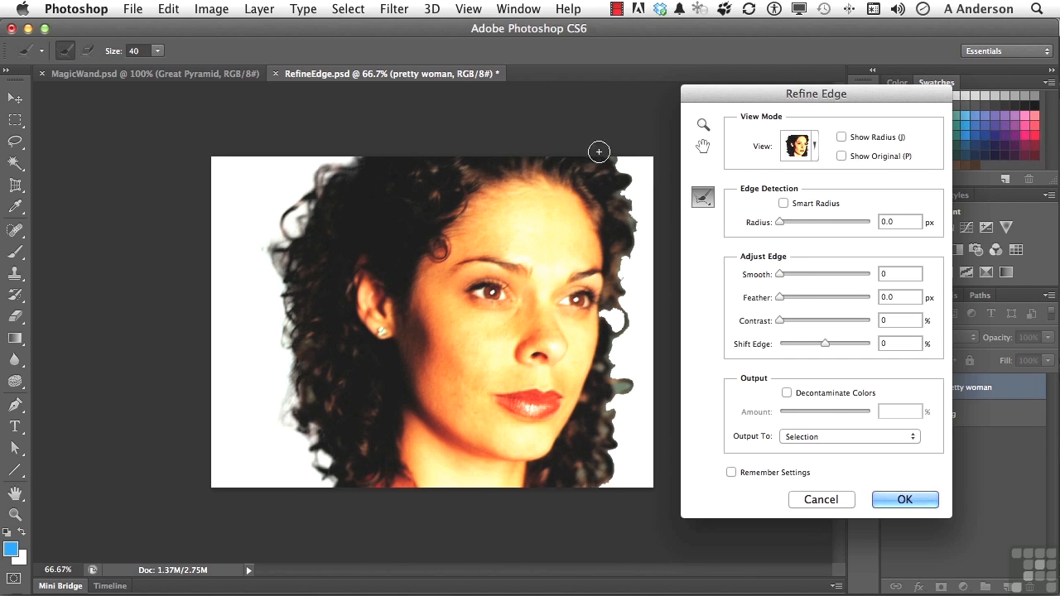
mouse_move(618, 158)
left_mouse_down()
mouse_move(625, 312)
mouse_move(607, 321)
mouse_move(619, 327)
mouse_move(621, 316)
mouse_move(611, 379)
mouse_move(625, 381)
mouse_move(609, 399)
mouse_move(602, 436)
mouse_move(615, 447)
mouse_move(594, 492)
mouse_move(613, 461)
left_mouse_up()
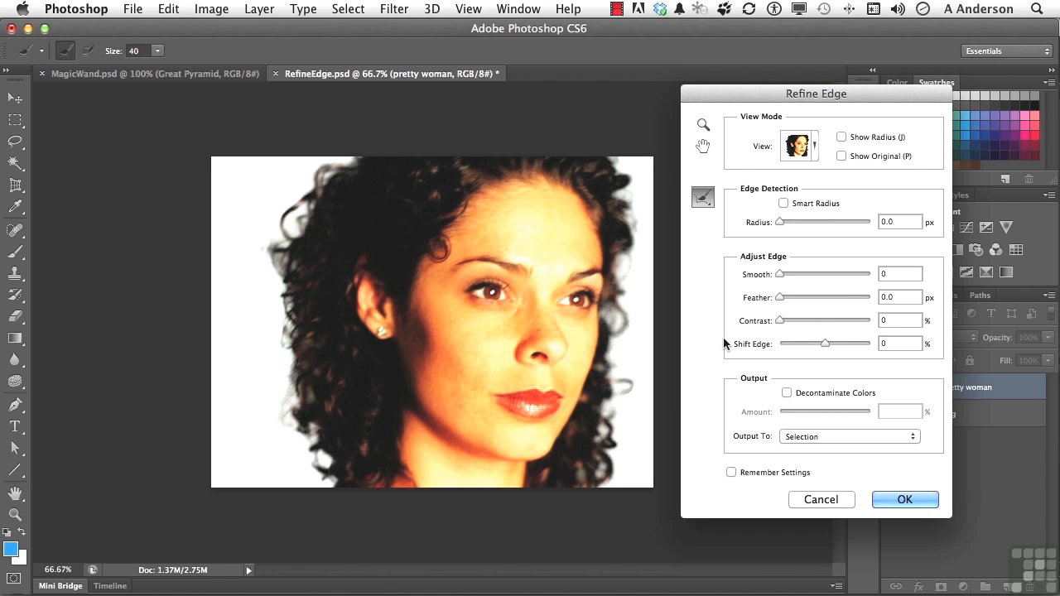
- Output the refined selection as a layer mask, and move the masked woman to the left side of the flag image
left_click(823, 439)
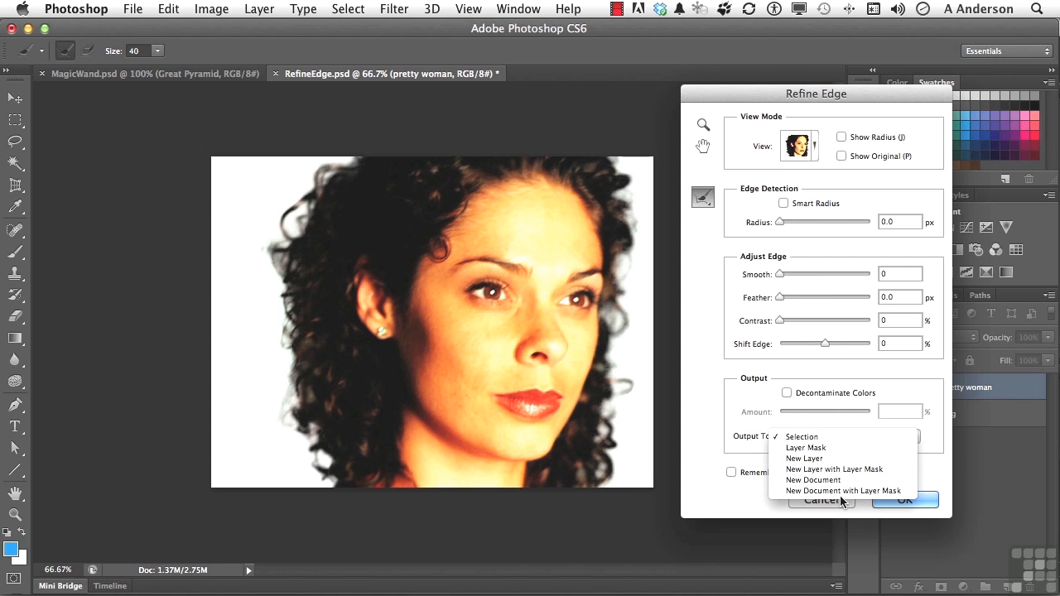
left_click(832, 451)
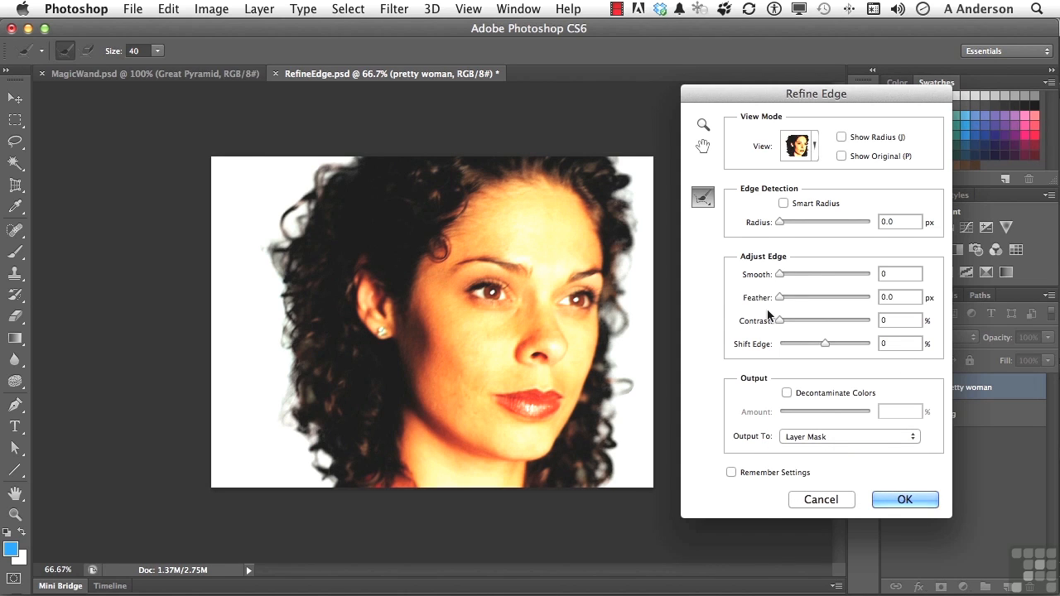
left_click(892, 498)
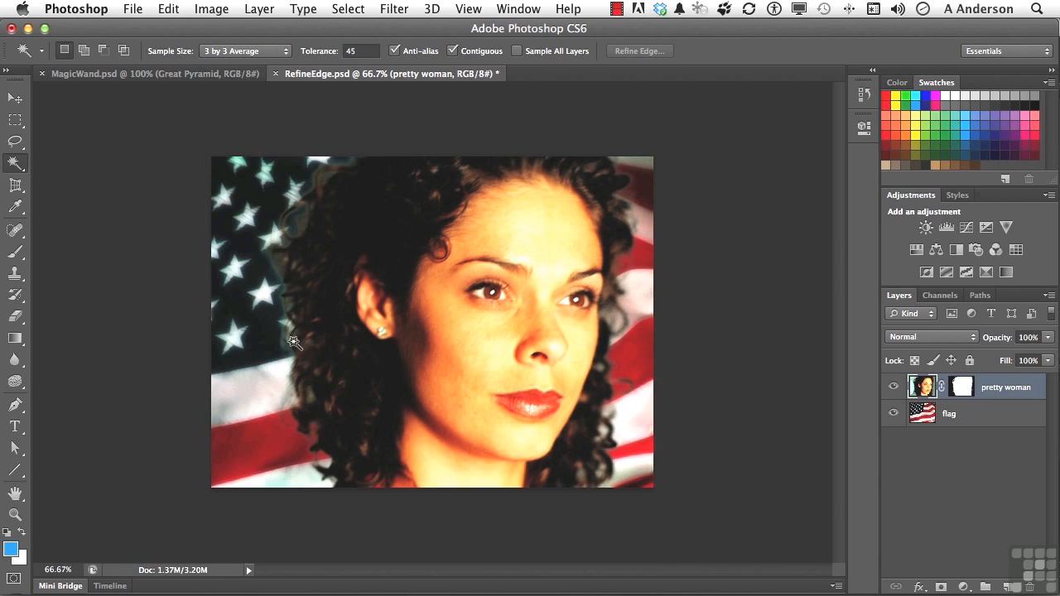
left_click(15, 97)
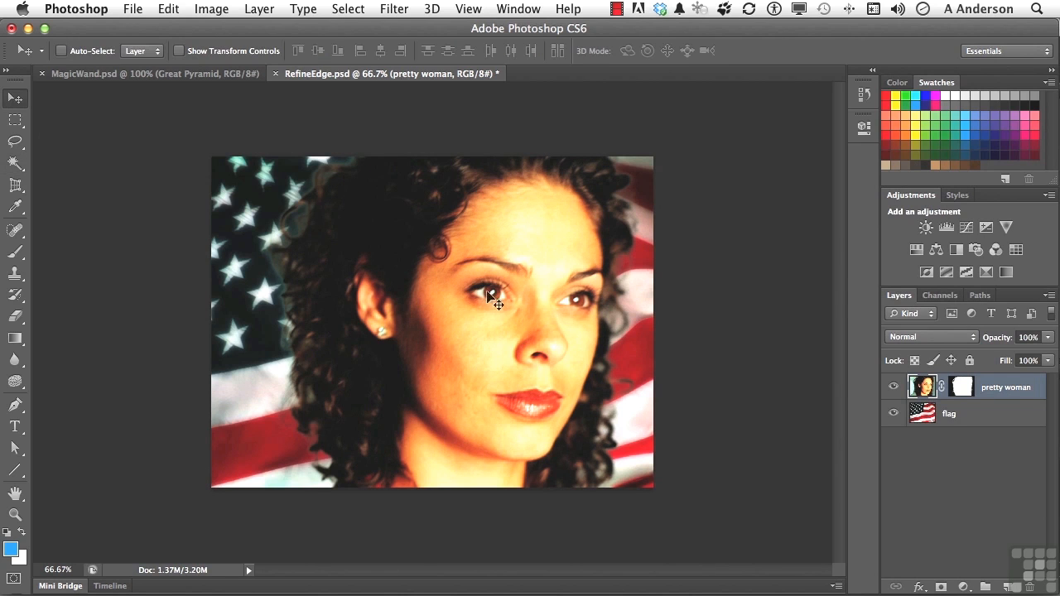
left_click_drag(464, 319, 358, 323)
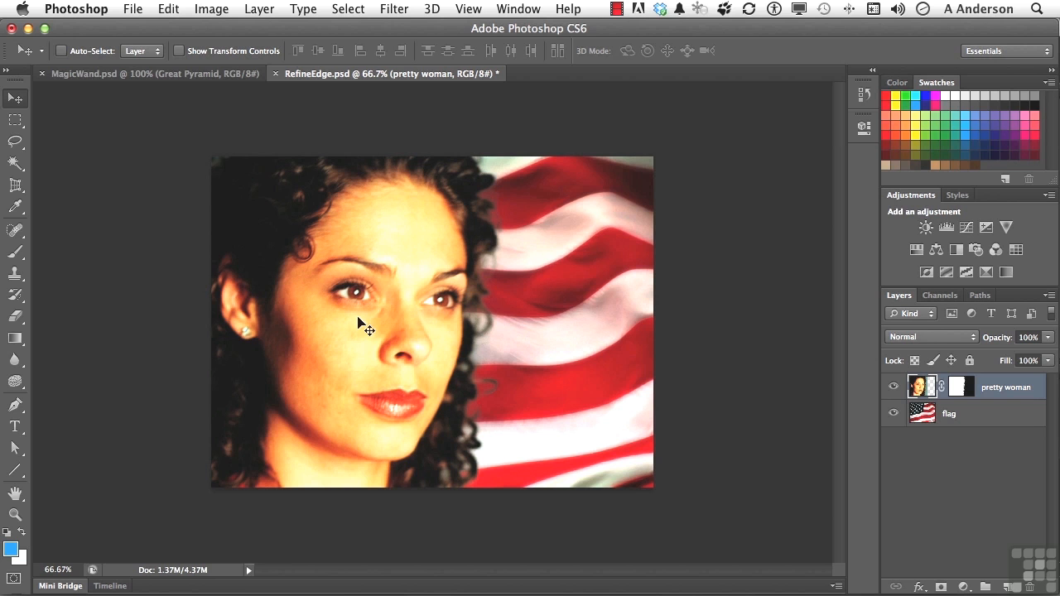
- Switch to the MagicWand.psd document and view its sky mask channel on its own
left_click(119, 75)
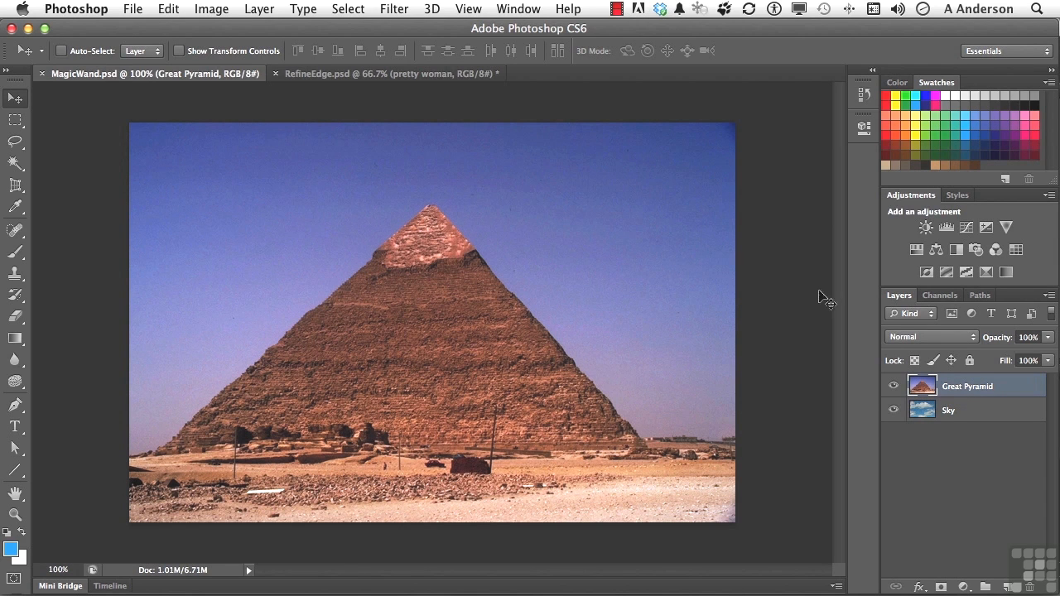
left_click(938, 297)
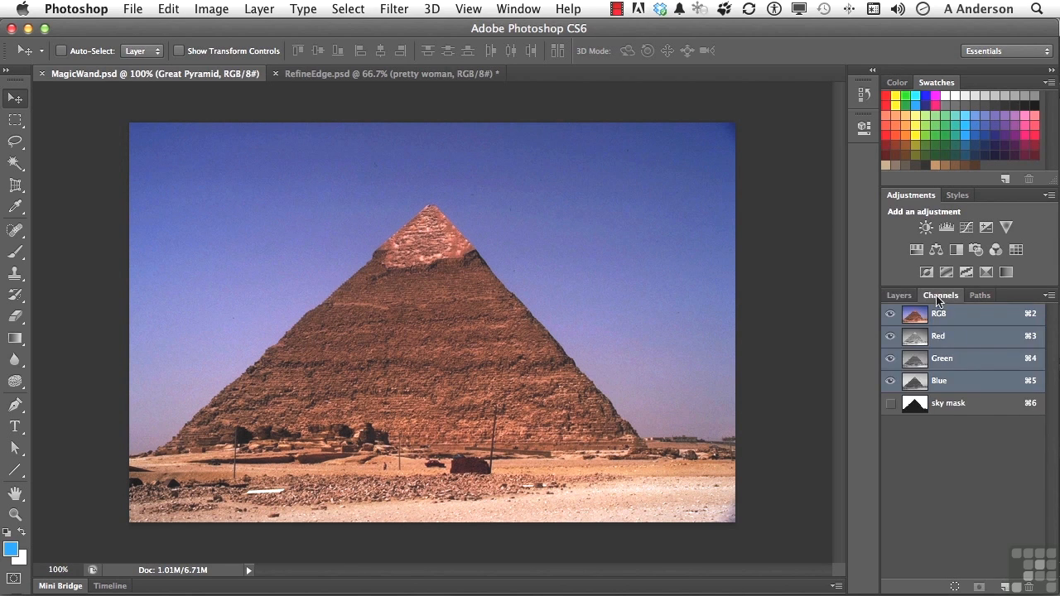
left_click(960, 411)
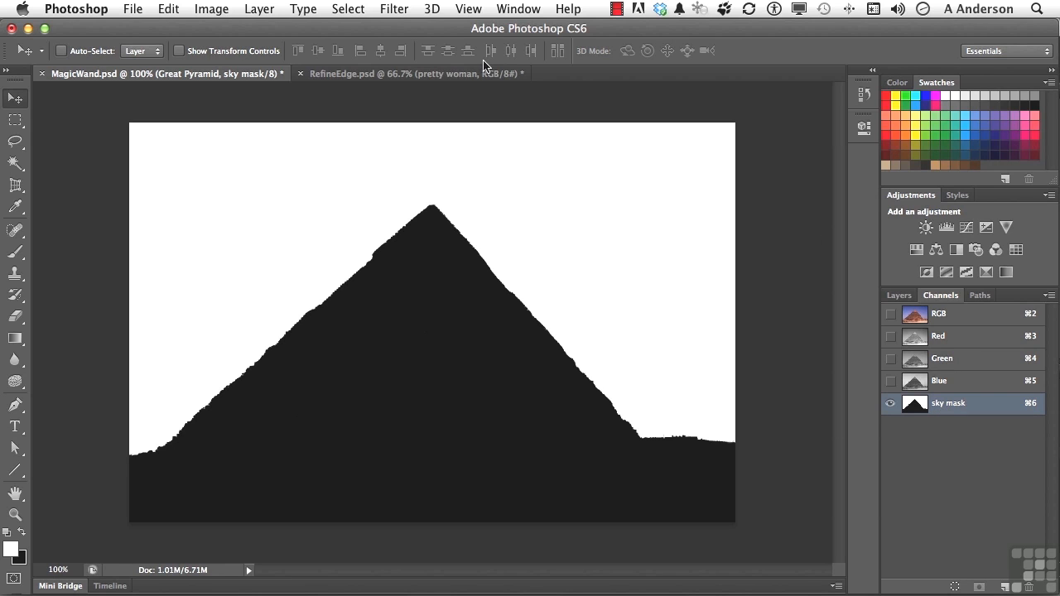
- Try a Gaussian Blur with a radius of 1.4 pixels on the sky mask channel, and return to the RGB composite
left_click(396, 12)
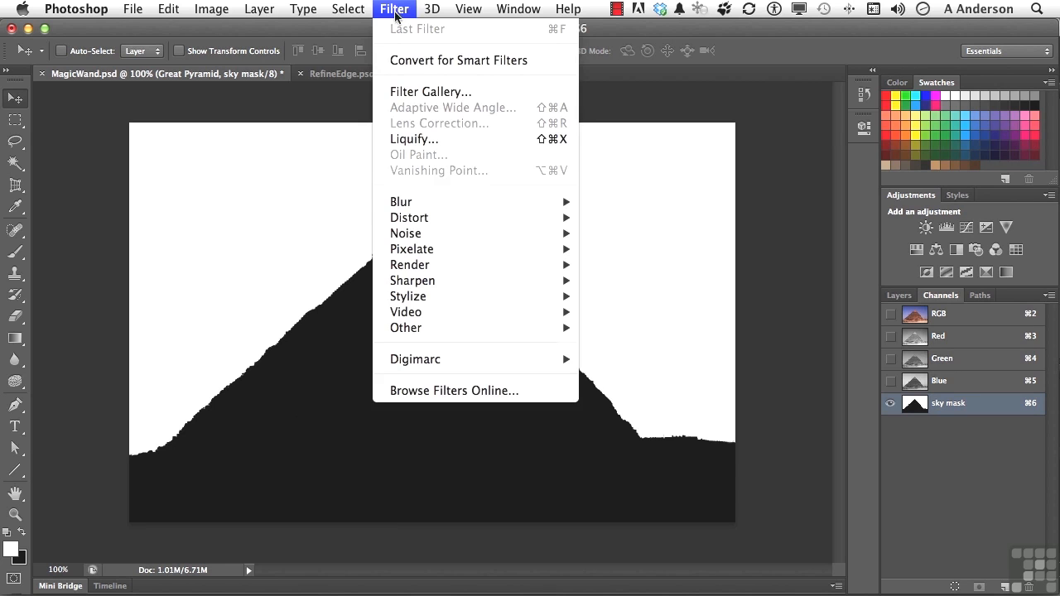
mouse_move(430, 207)
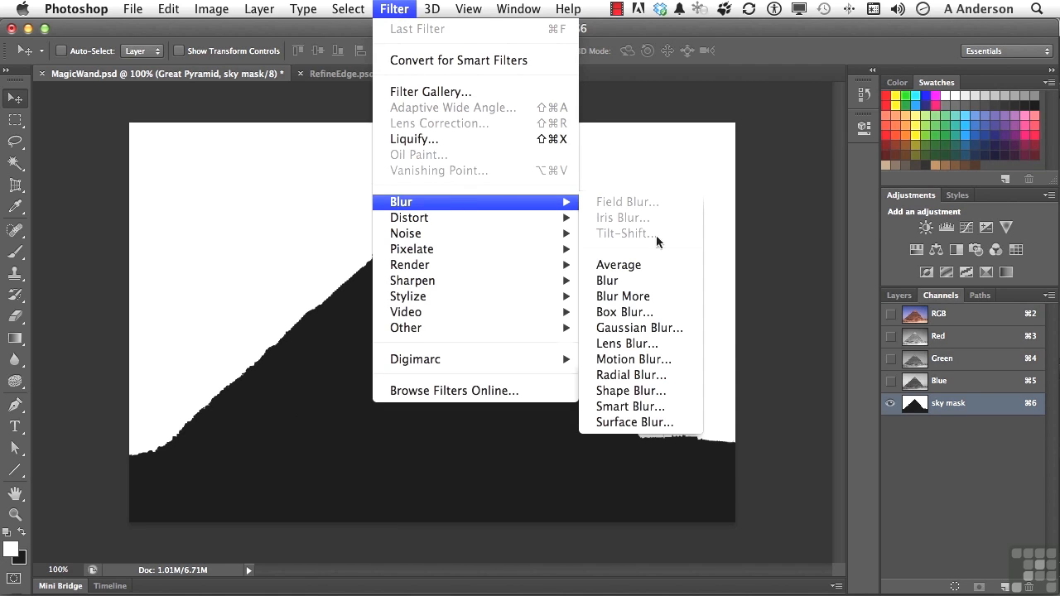
left_click(669, 330)
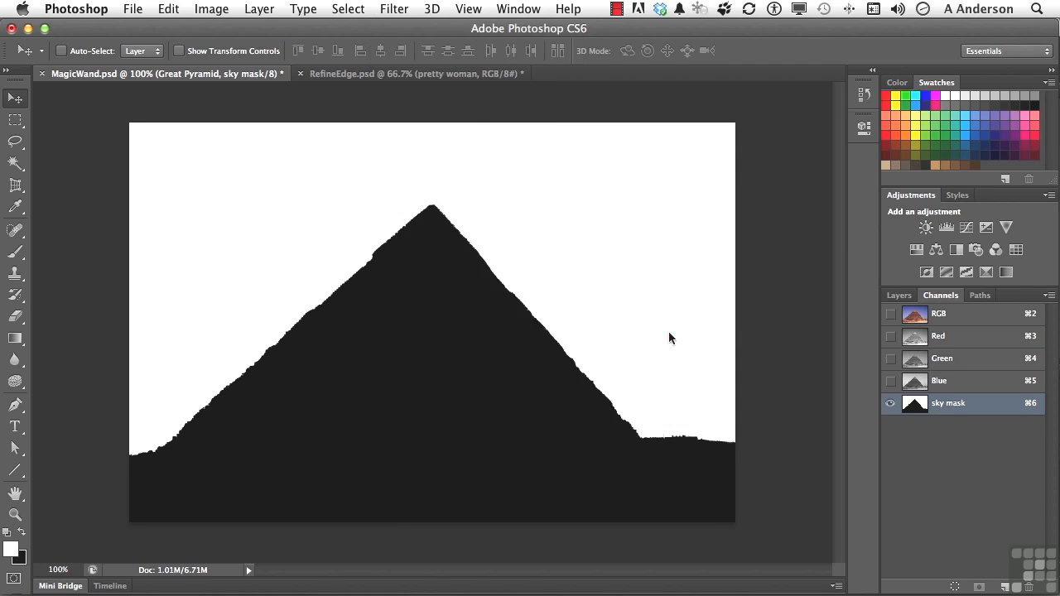
left_click_drag(650, 508, 619, 509)
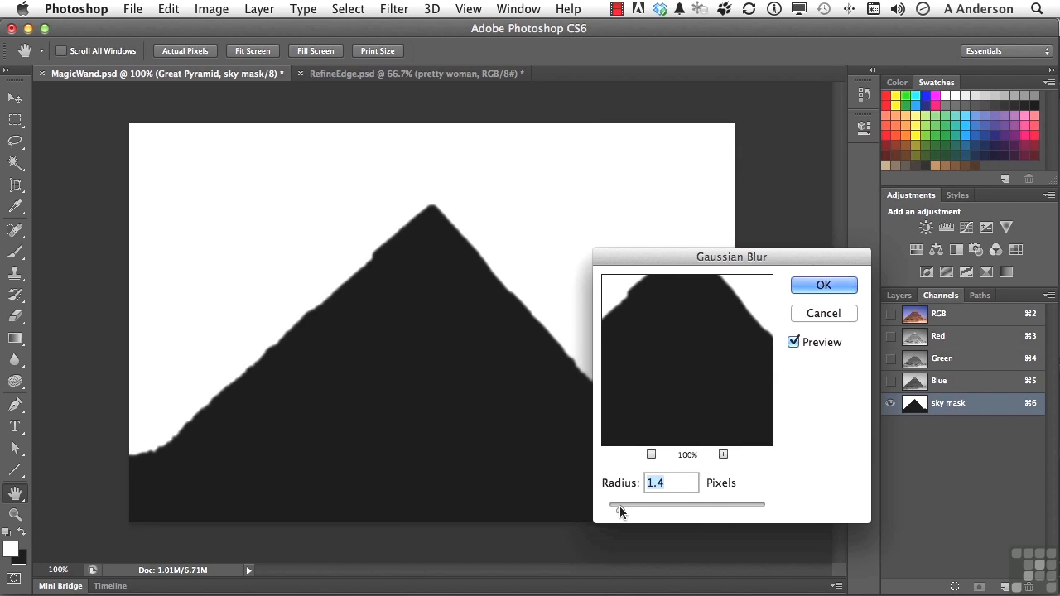
left_click(817, 313)
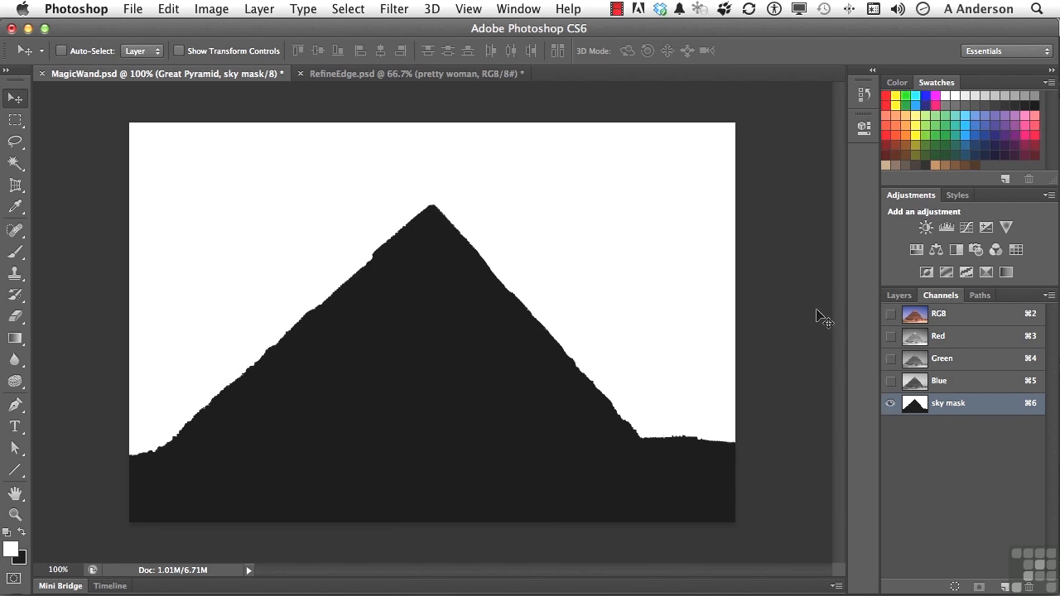
left_click(939, 317)
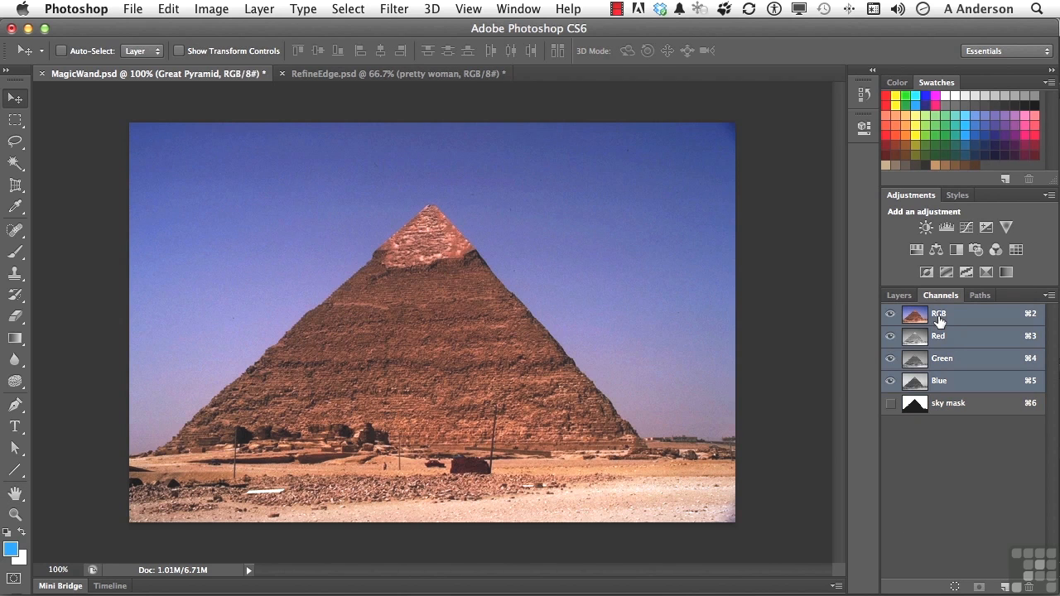
- Mask the Great Pyramid layer with the inverse of the selection loaded from the sky mask channel
left_click(925, 409, "super")
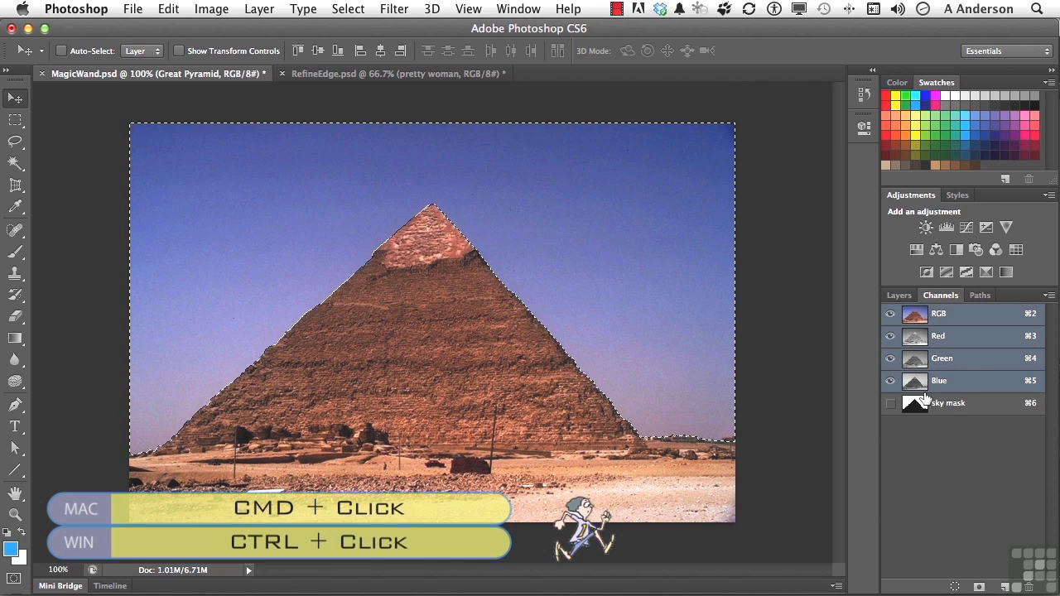
left_click(899, 296)
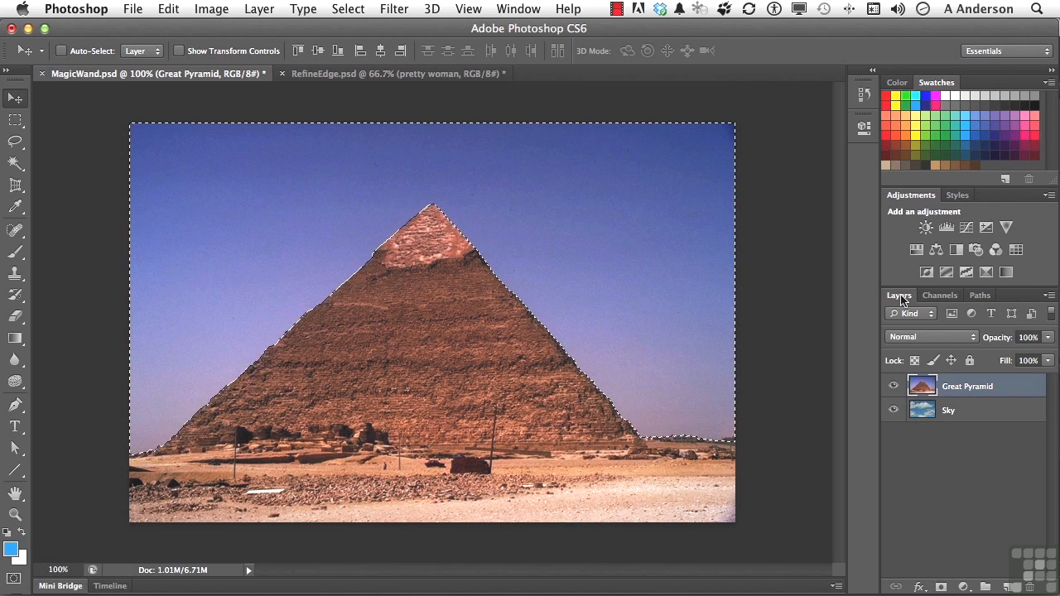
left_click(346, 7)
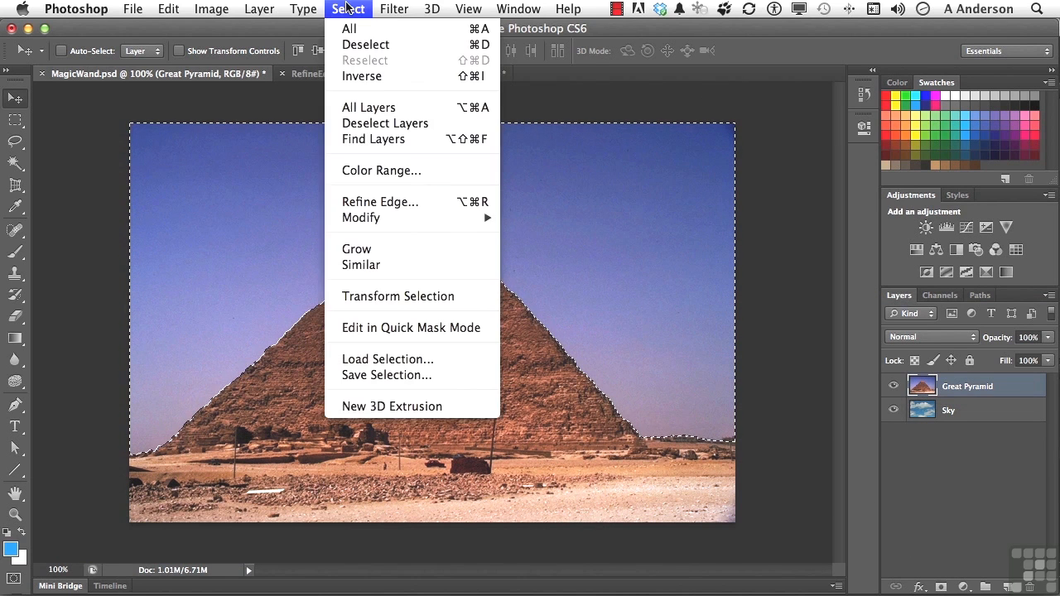
left_click(362, 77)
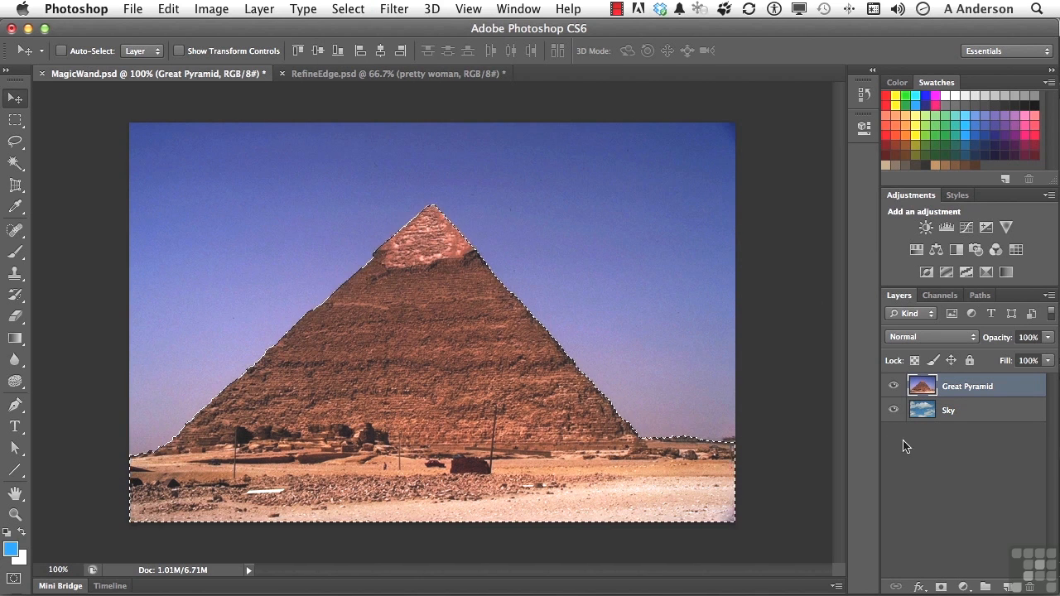
left_click(941, 588)
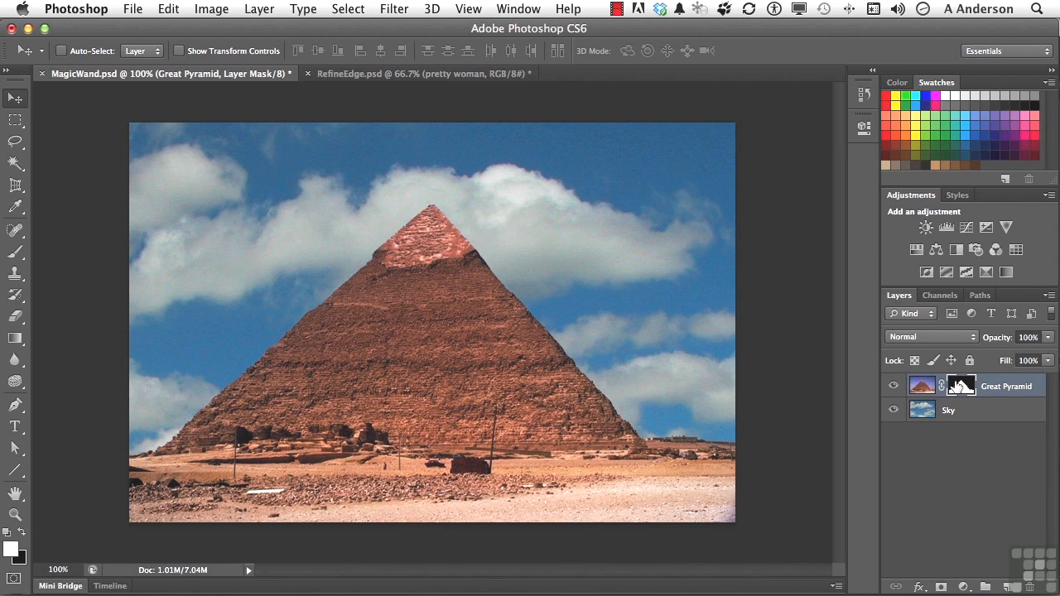
- Open the properties of the Great Pyramid layer mask and set its density to 82%
double_click(959, 387)
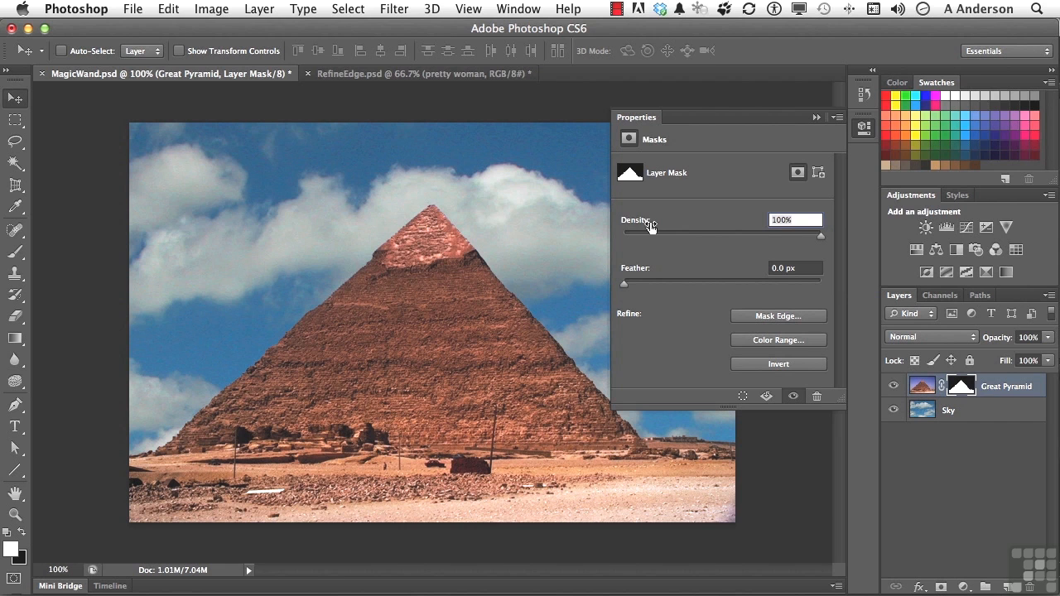
mouse_move(821, 238)
left_mouse_down()
mouse_move(611, 246)
mouse_move(841, 242)
left_mouse_up()
left_click_drag(841, 237, 785, 237)
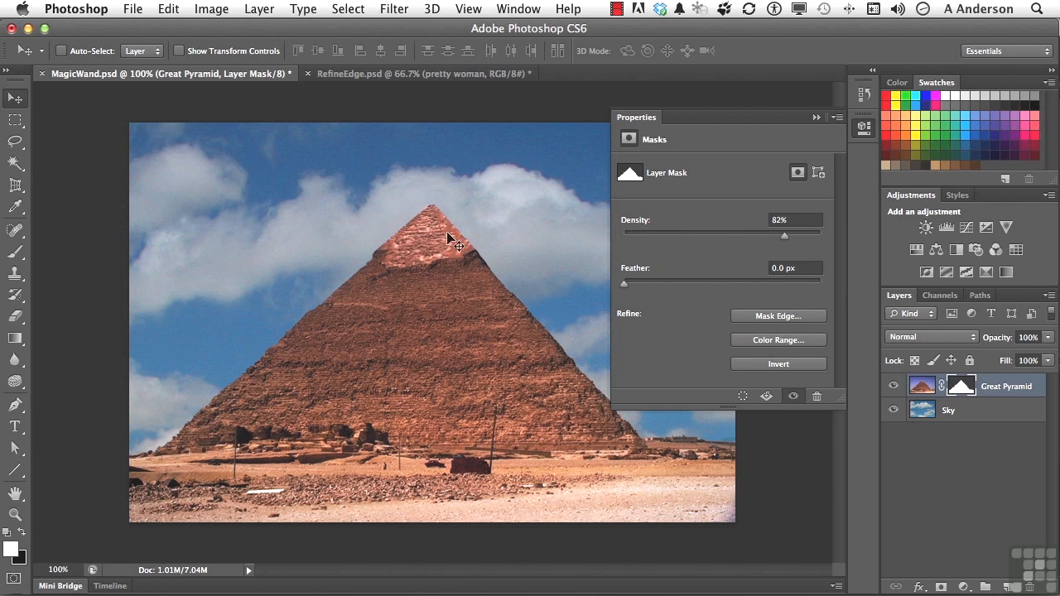
- Start refining the pyramid's mask edge, with Smooth set to 9 and Feather at 0.0 px
left_click(766, 317)
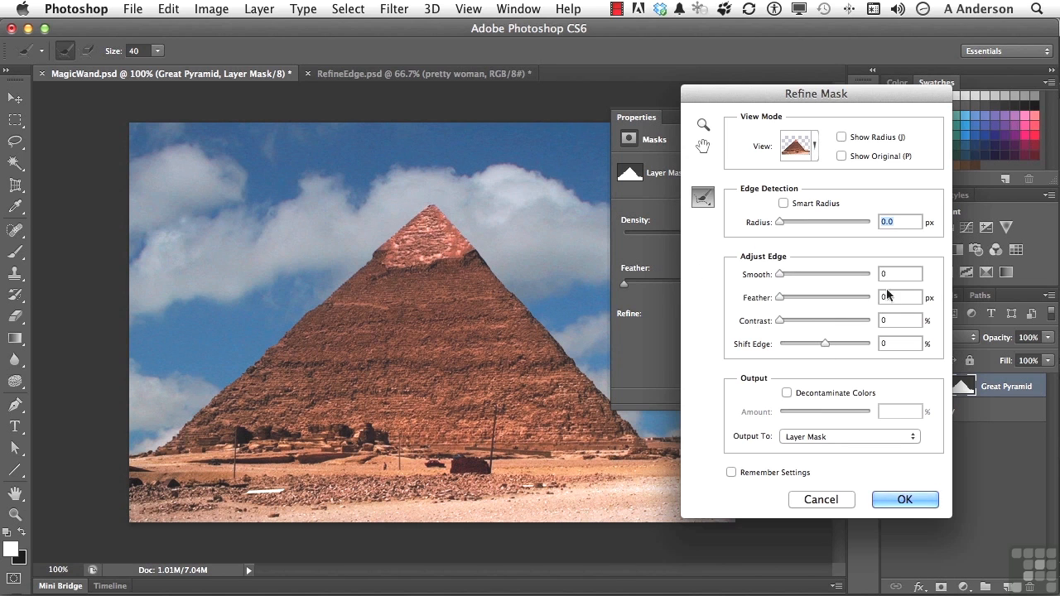
left_click_drag(781, 275, 801, 277)
mouse_move(799, 276)
left_mouse_down()
mouse_move(779, 278)
mouse_move(795, 277)
left_mouse_up()
left_click_drag(791, 272, 788, 274)
mouse_move(794, 296)
left_mouse_down()
mouse_move(820, 297)
mouse_move(779, 297)
left_mouse_up()
- Set the mask edge's Contrast to 25% and Shift Edge to -5%
left_click_drag(778, 323, 802, 325)
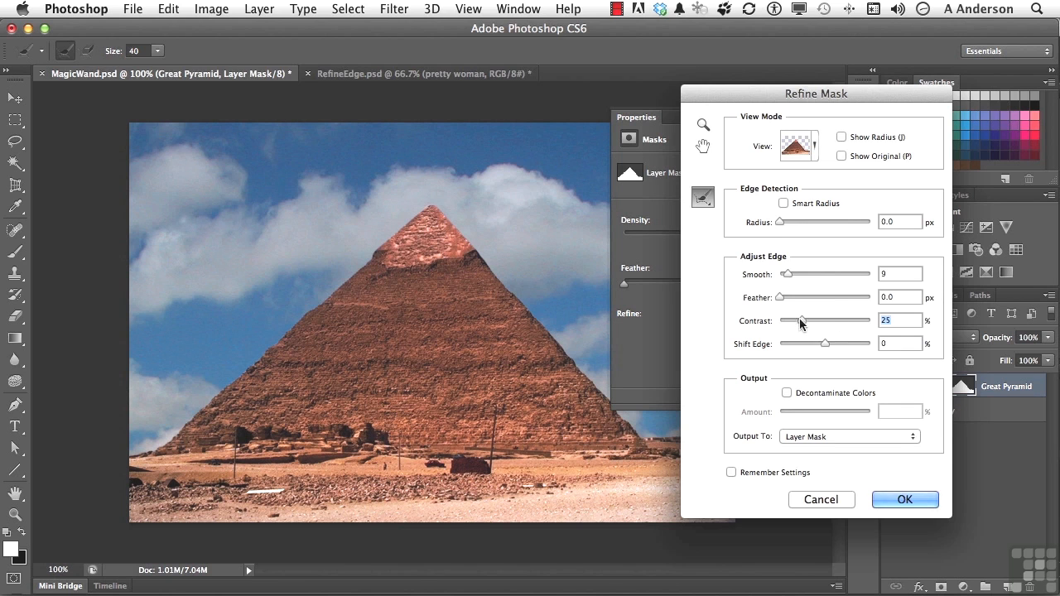
left_click_drag(801, 322, 831, 351)
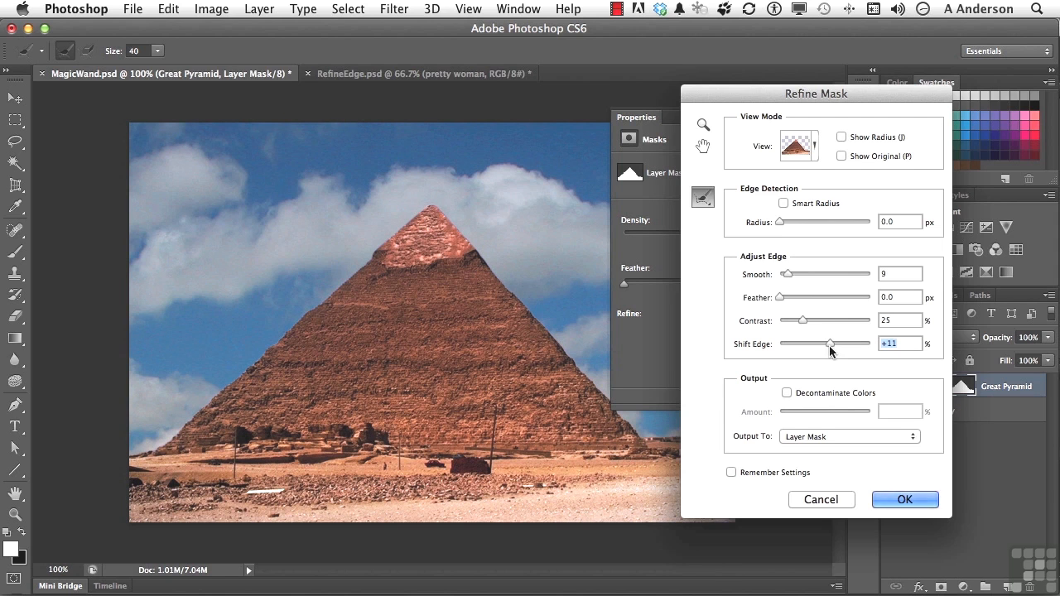
left_click_drag(831, 350, 824, 350)
- Try the Decontaminate Colors option on the mask refinement, and switch it back off
left_click(787, 393)
left_click(788, 394)
left_click(787, 394)
left_click(787, 394)
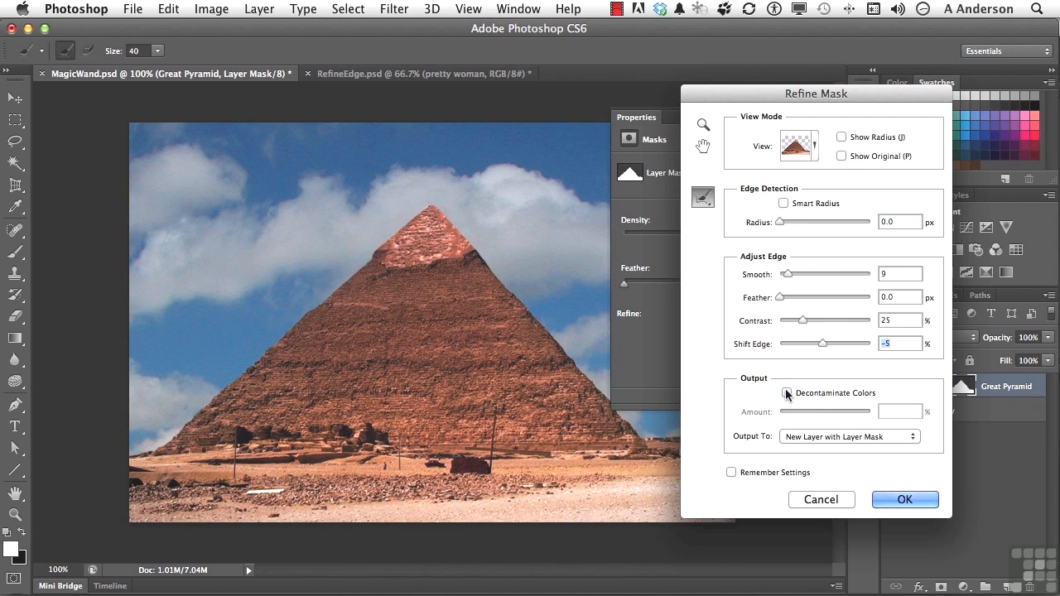
- Set the refinement's output to Layer Mask and apply it to the pyramid's mask
left_click(811, 439)
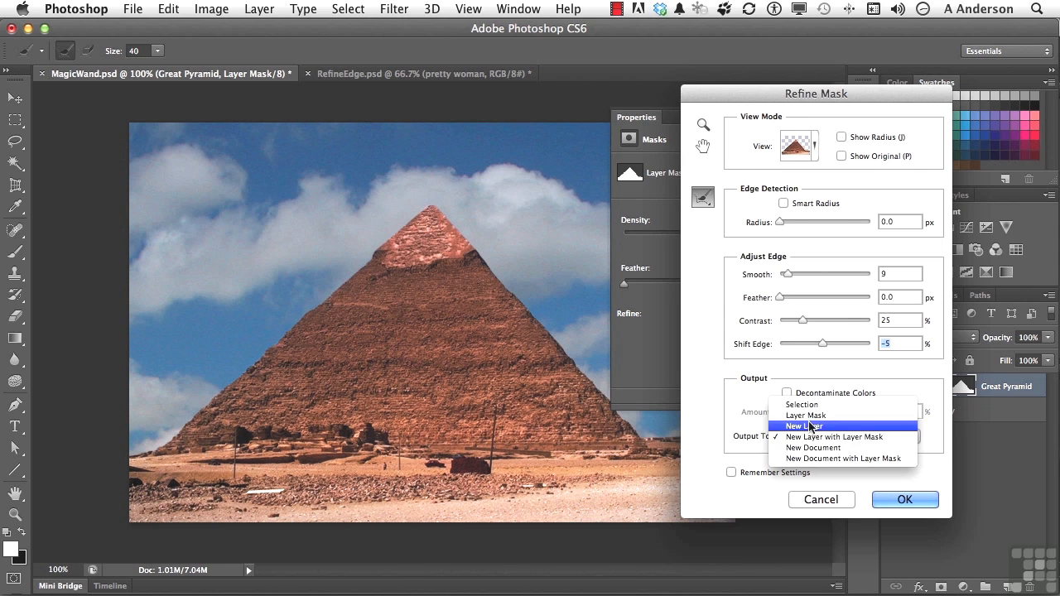
left_click(810, 422)
left_click(904, 499)
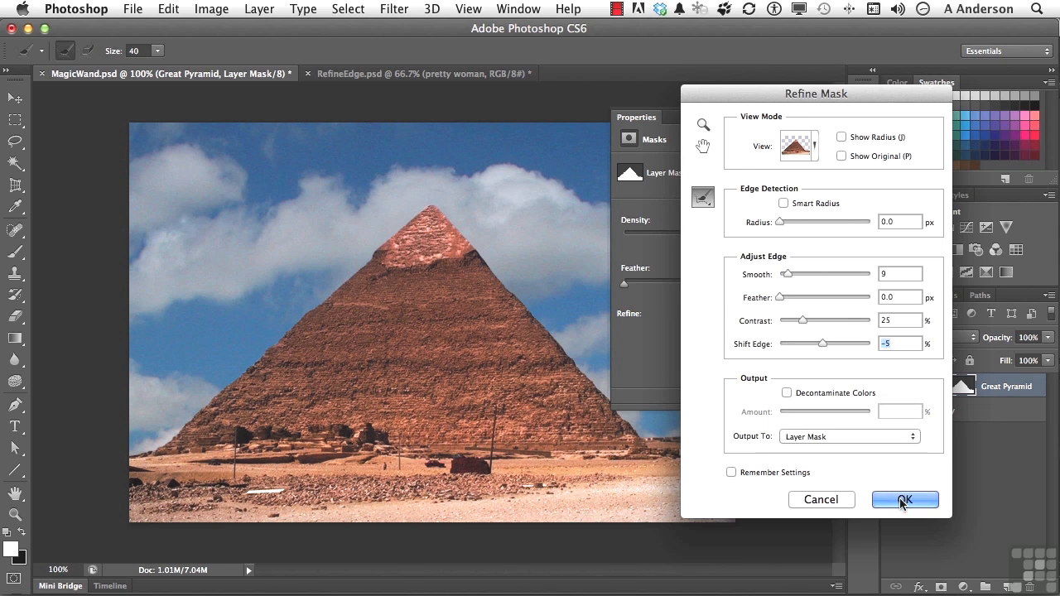